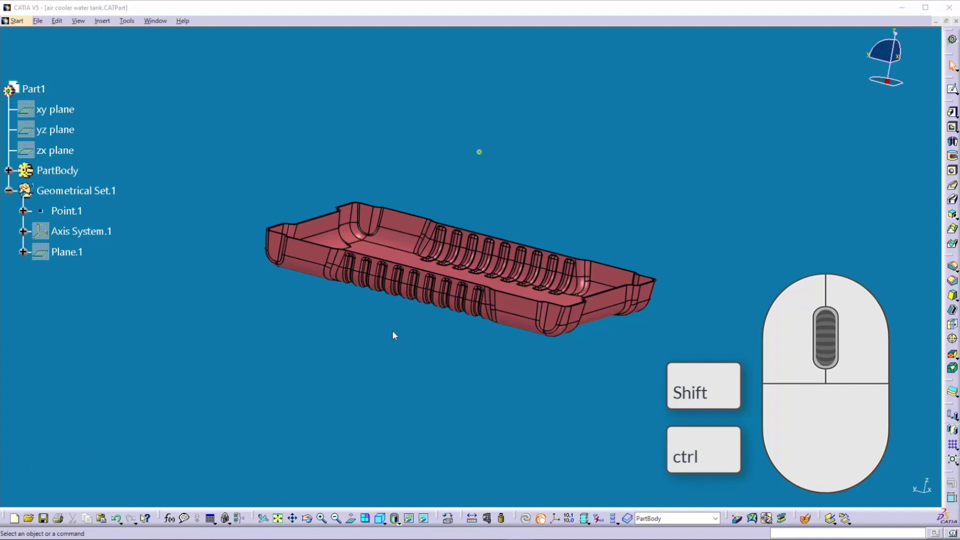
# - Ctrl-select six faces of the tank, then clear the selection
pyautogui.click(393, 258)
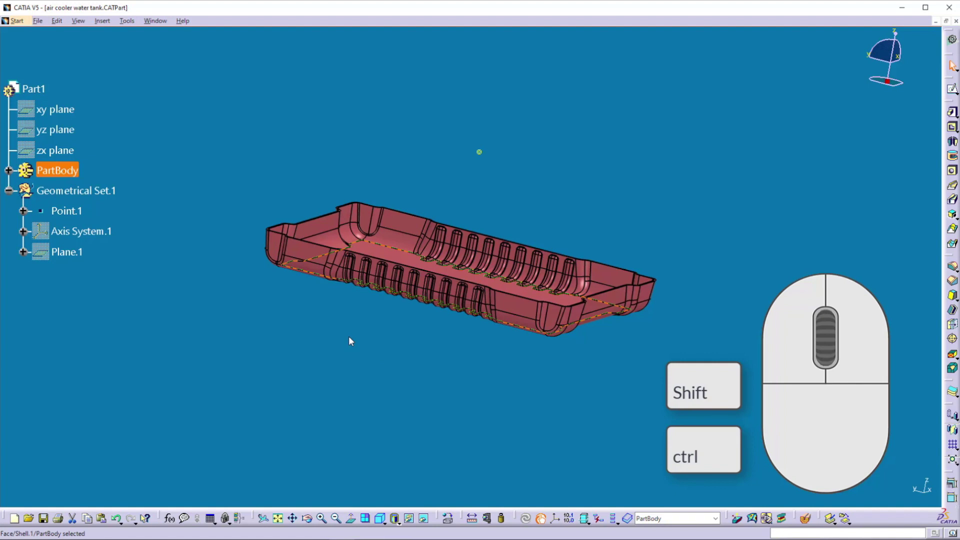
pyautogui.press('ctrl')
pyautogui.keyDown('ctrl'); pyautogui.click(299, 252); pyautogui.keyUp('ctrl')
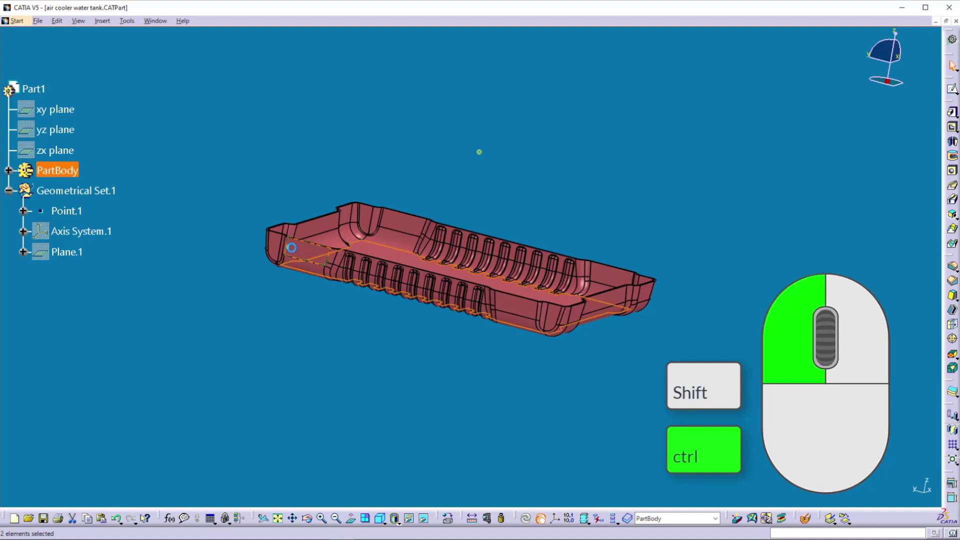
pyautogui.keyDown('ctrl'); pyautogui.click(520, 303); pyautogui.keyUp('ctrl')
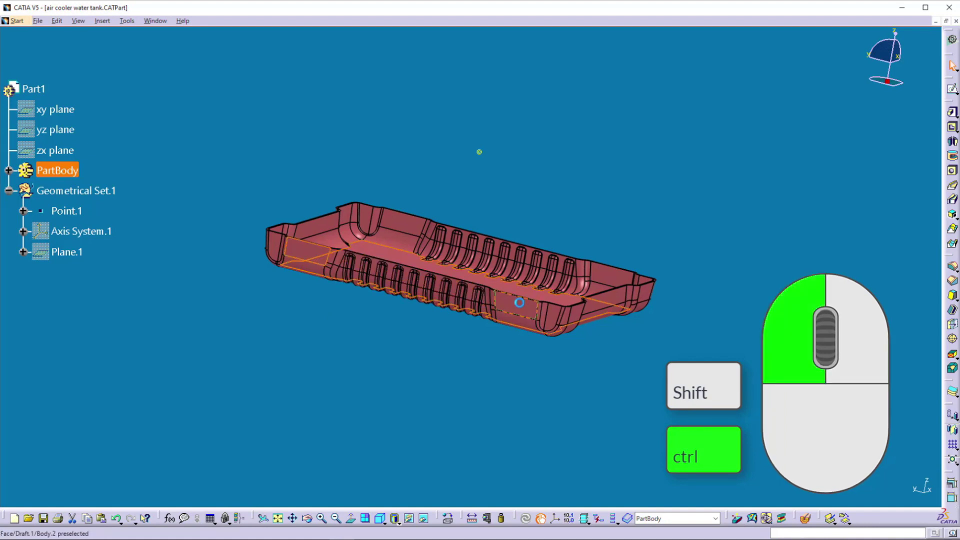
pyautogui.keyDown('ctrl'); pyautogui.click(586, 316); pyautogui.keyUp('ctrl')
pyautogui.keyDown('ctrl'); pyautogui.click(645, 296); pyautogui.keyUp('ctrl')
pyautogui.keyDown('ctrl'); pyautogui.click(613, 280); pyautogui.keyUp('ctrl')
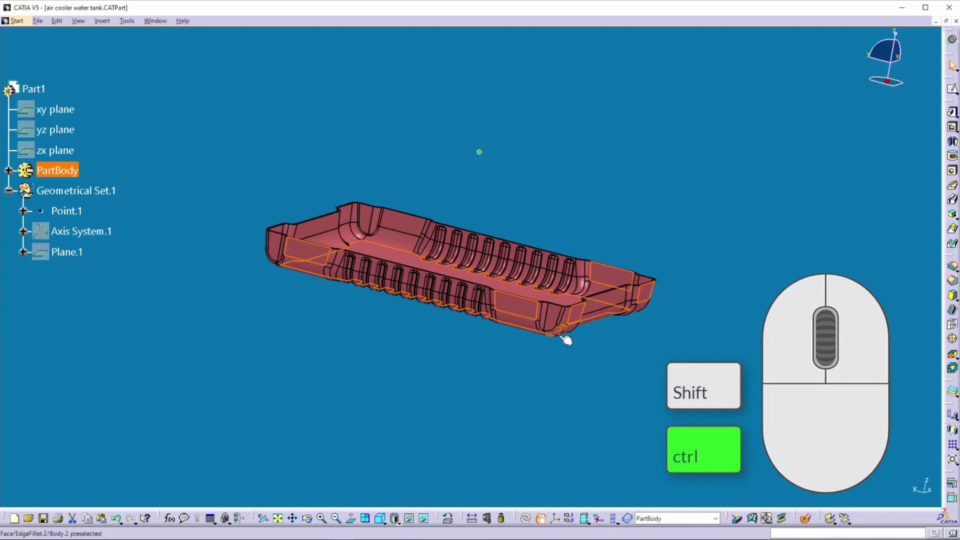
pyautogui.click(551, 385)
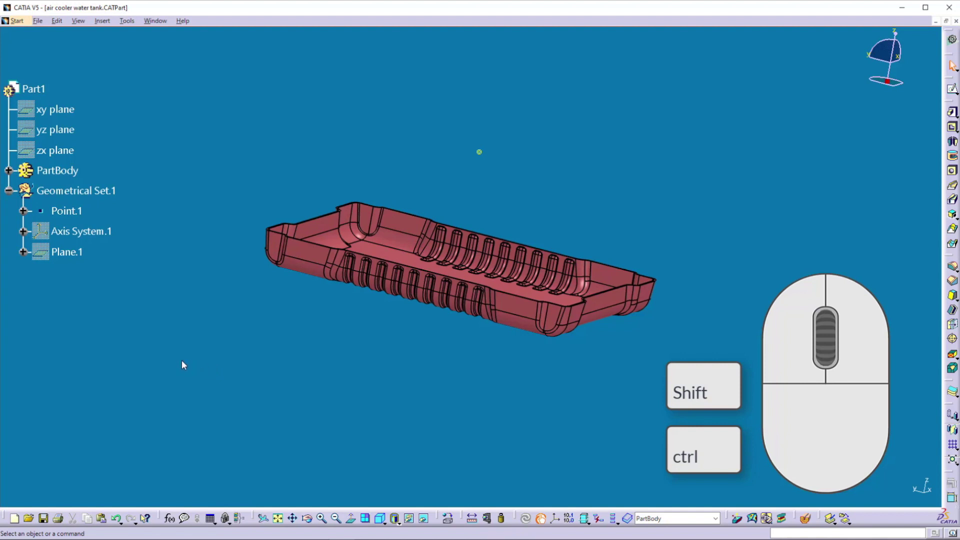
# - Shift-select Point.1 through Plane.1 in the tree as a range, then clear it
pyautogui.click(61, 210)
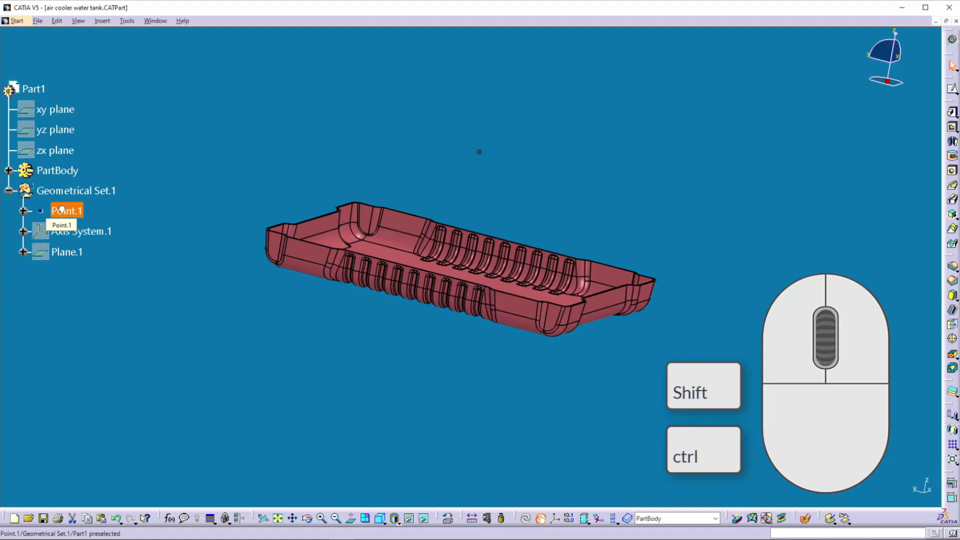
pyautogui.press('shift')
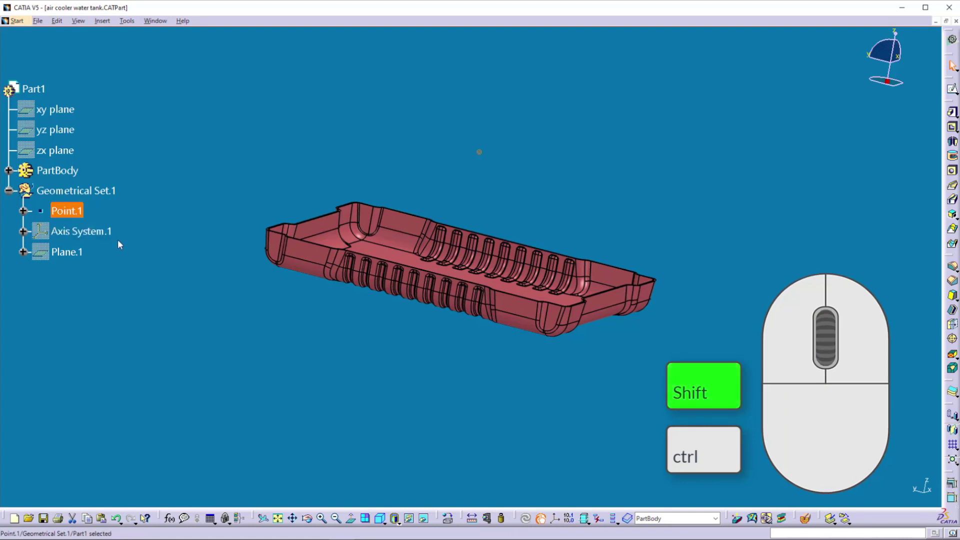
pyautogui.keyDown('shift'); pyautogui.click(84, 254); pyautogui.keyUp('shift')
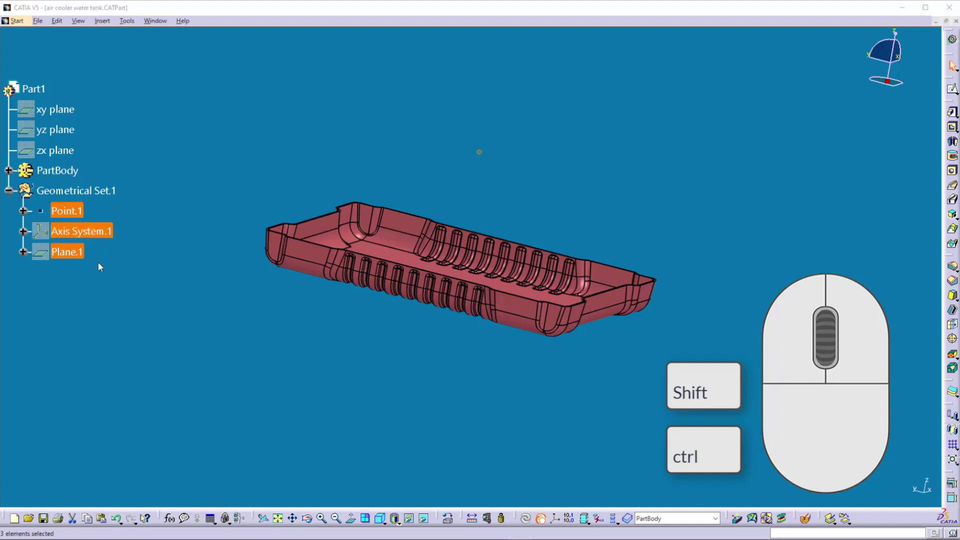
pyautogui.click(139, 271)
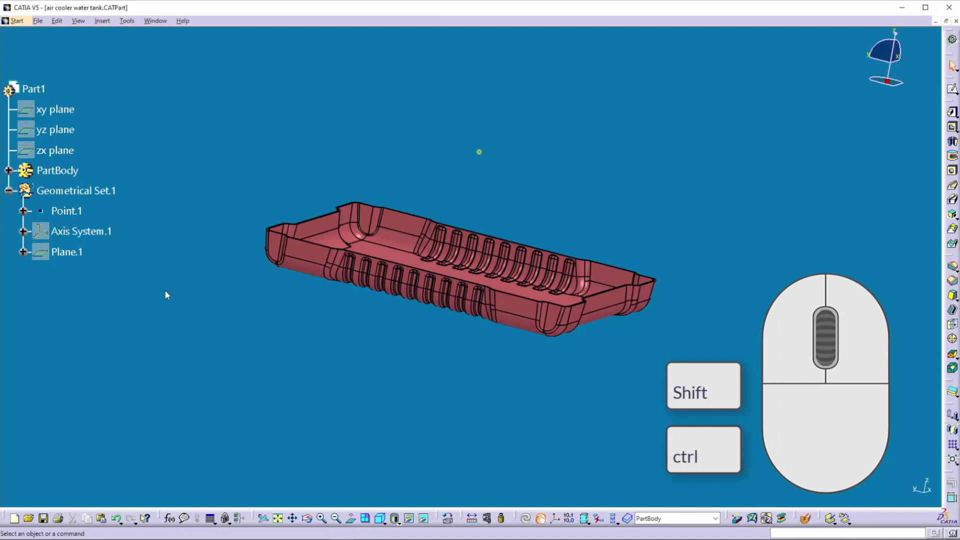
# - Box-select the whole tank, then clear the selection
pyautogui.click(251, 125)
pyautogui.moveTo(251, 126); pyautogui.dragTo(636, 342)
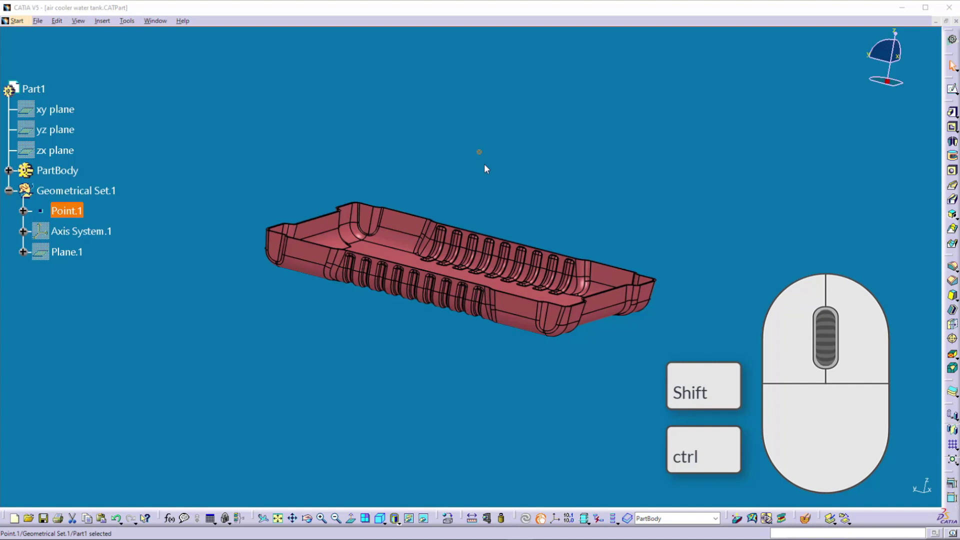
pyautogui.click(489, 176)
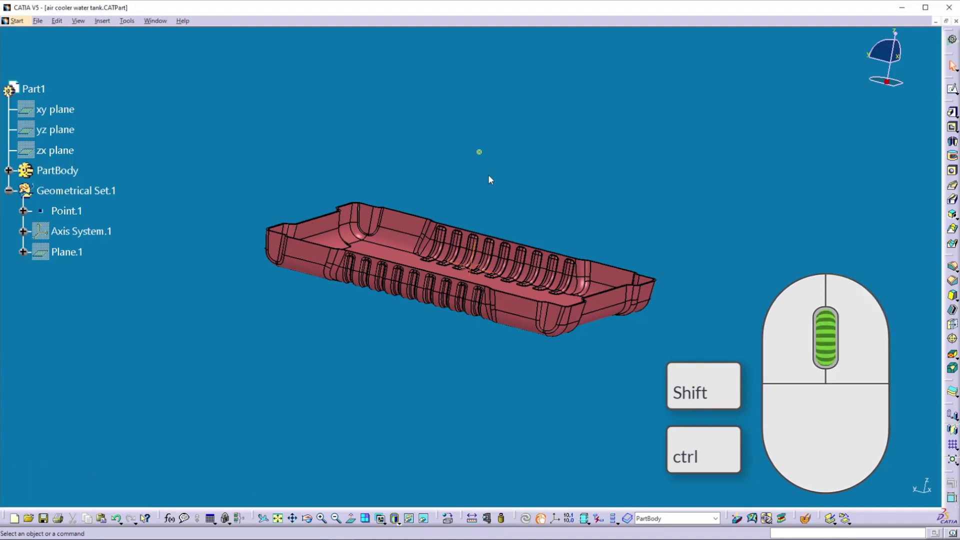
# - Zoom out with the middle button and Ctrl so the tank looks smaller
pyautogui.middleClick(489, 179)
pyautogui.moveTo(489, 179); pyautogui.dragTo(514, 188, button='middle')
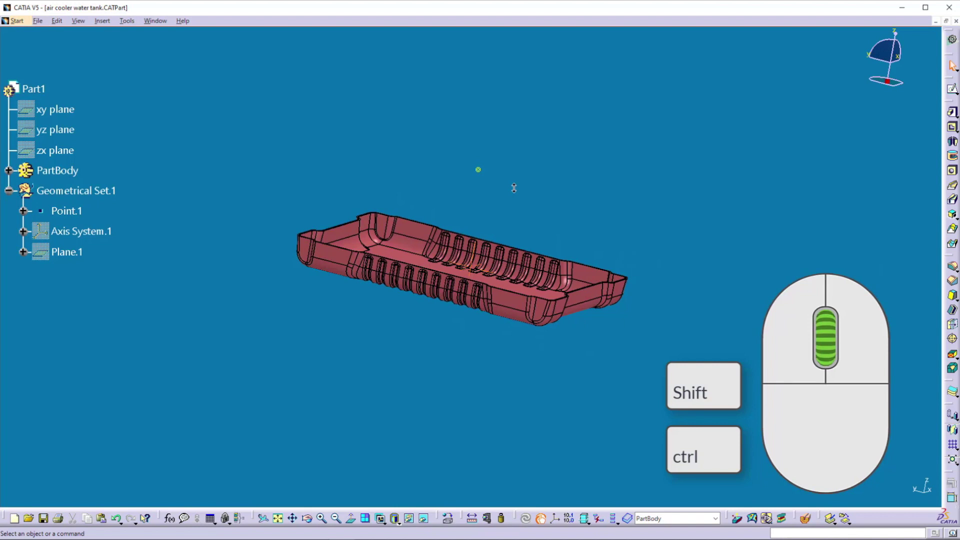
pyautogui.moveTo(513, 188); pyautogui.dragTo(514, 188, button='middle')
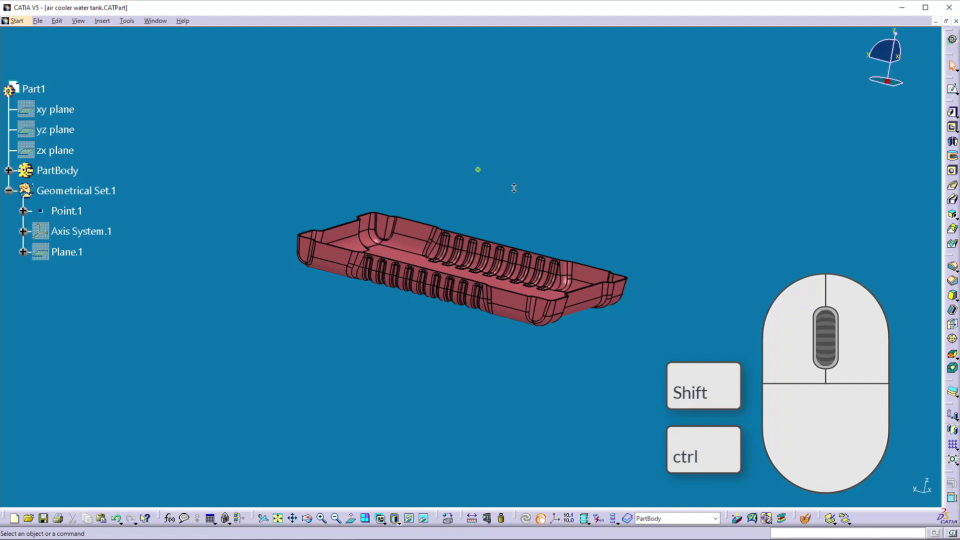
pyautogui.moveTo(514, 188); pyautogui.dragTo(516, 192, button='middle')
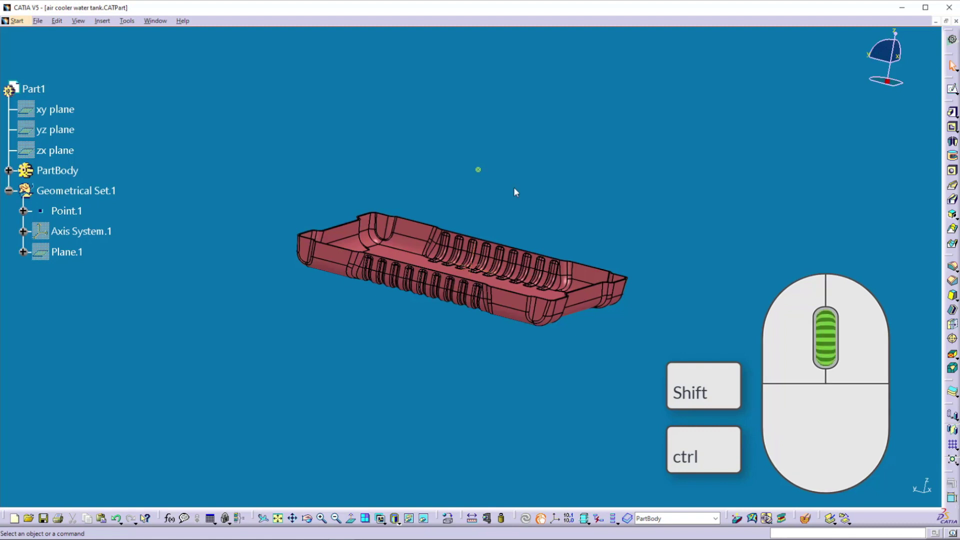
pyautogui.moveTo(514, 189)
pyautogui.keyDown('ctrl'); pyautogui.mouseDown(button='middle')
pyautogui.moveTo(517, 150)
pyautogui.moveTo(529, 202)
pyautogui.mouseUp(button='middle'); pyautogui.keyUp('ctrl')
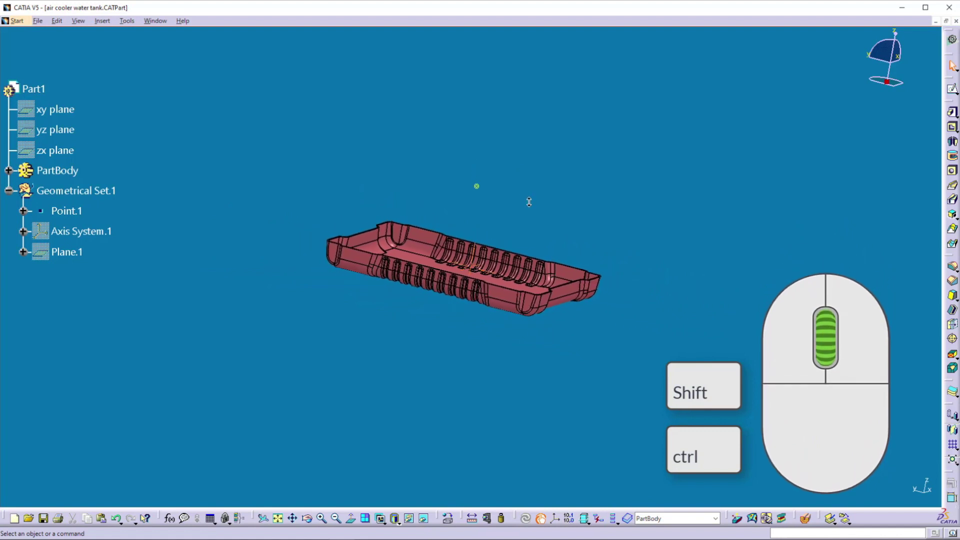
pyautogui.moveTo(529, 202); pyautogui.dragTo(529, 201, button='middle')
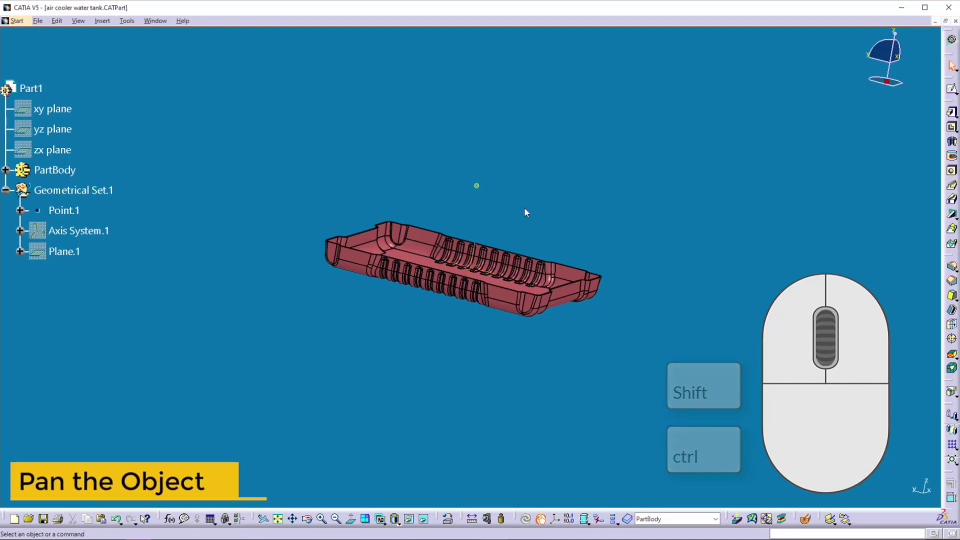
# - Middle-drag leftward to shift the water tank left in the view
pyautogui.moveTo(525, 209); pyautogui.dragTo(524, 209, button='middle')
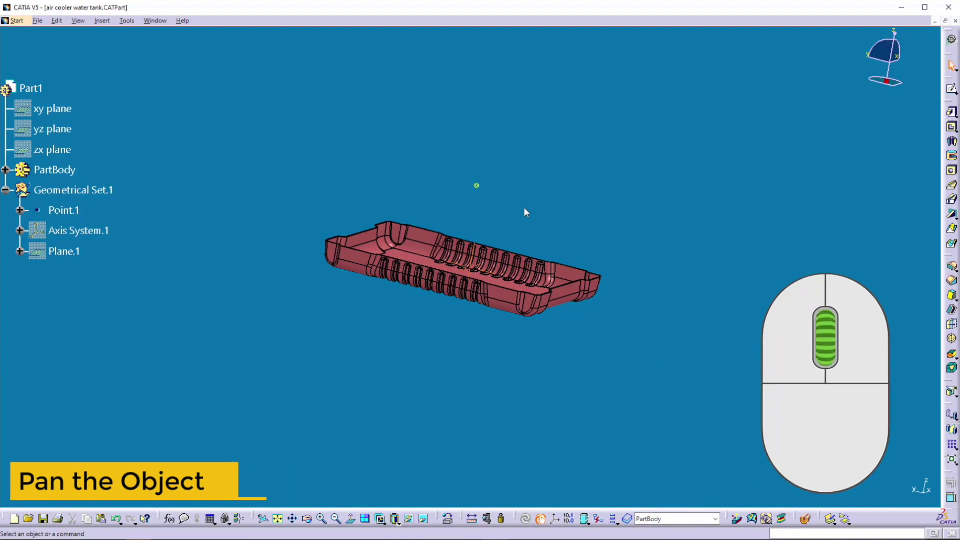
pyautogui.moveTo(542, 210); pyautogui.dragTo(438, 190, button='middle')
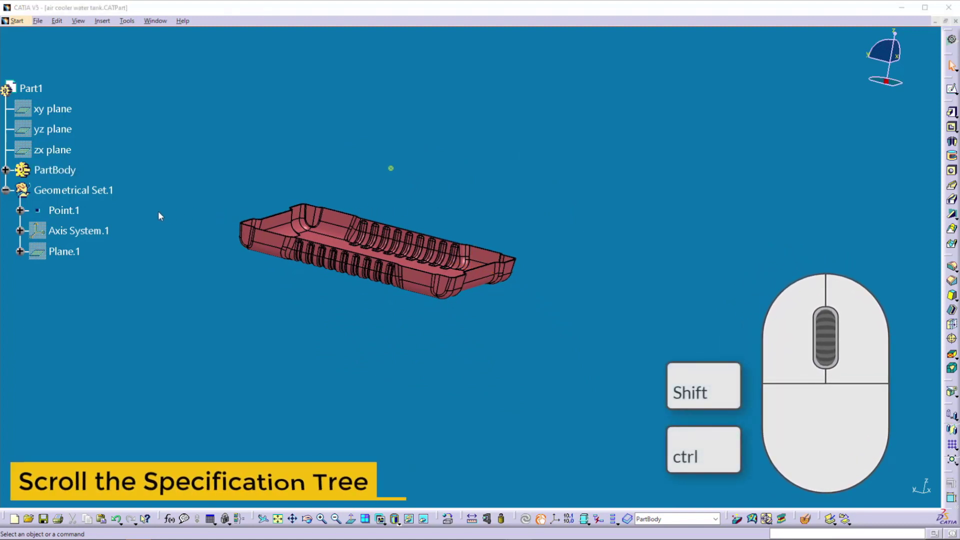
# - Expand PartBody, select Split.1, then scroll the tree back up to Part1
pyautogui.click(6, 170)
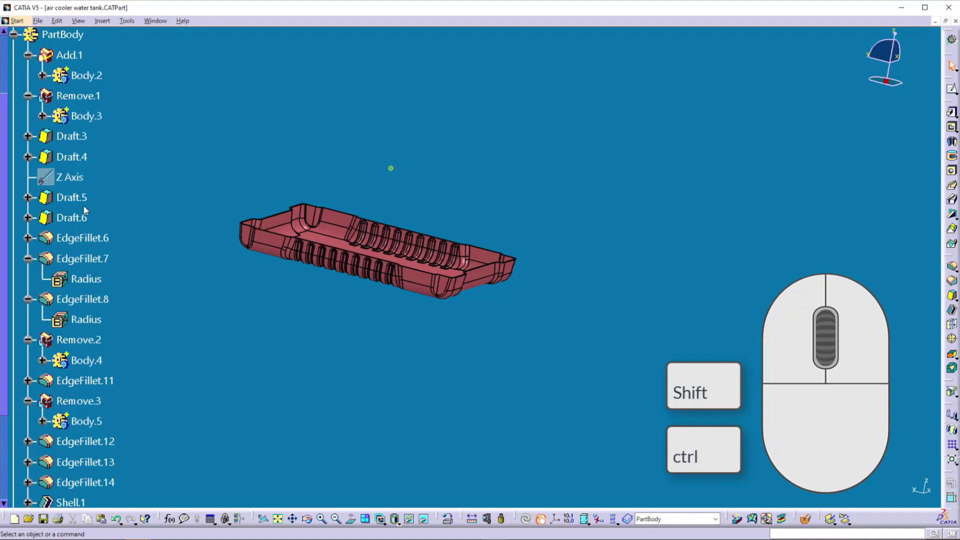
pyautogui.scroll(-2, 84, 210)
pyautogui.scroll(-3, 84, 210)
pyautogui.scroll(6, 83, 205)
pyautogui.scroll(-5, 83, 205)
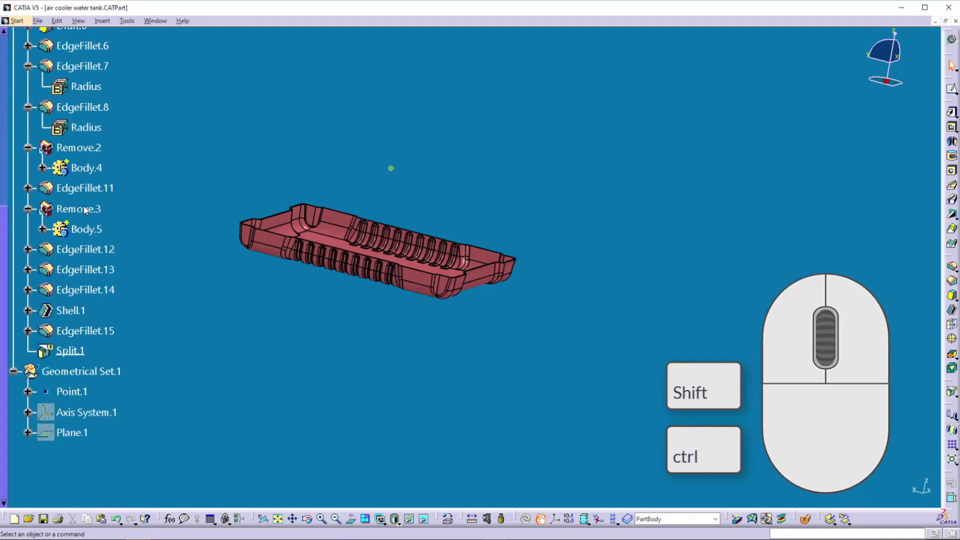
pyautogui.click(88, 351)
pyautogui.click(86, 331)
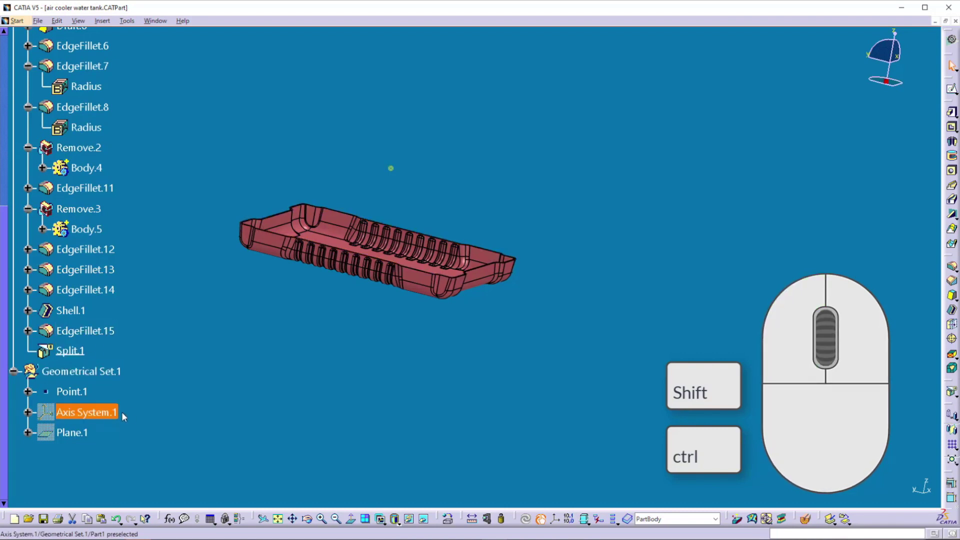
pyautogui.scroll(3, 98, 320)
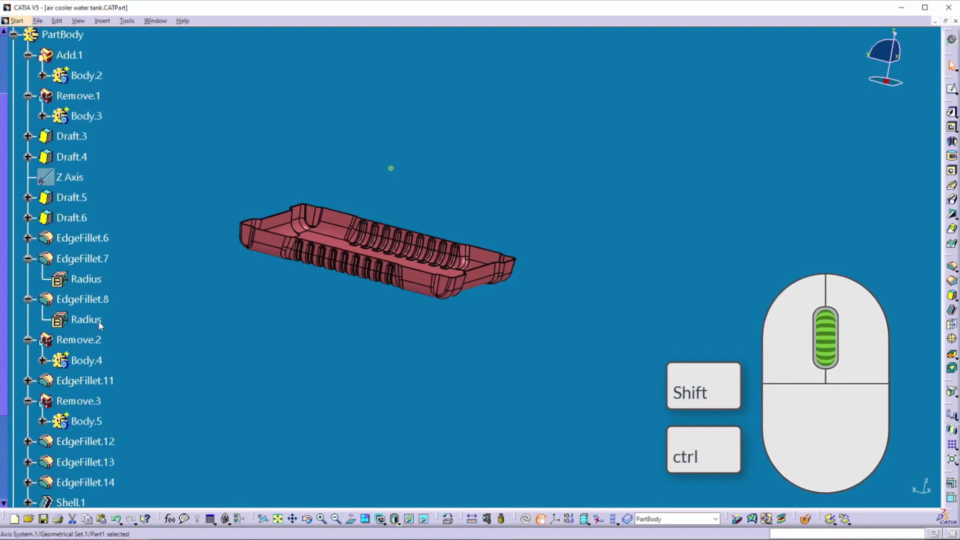
pyautogui.scroll(2, 98, 320)
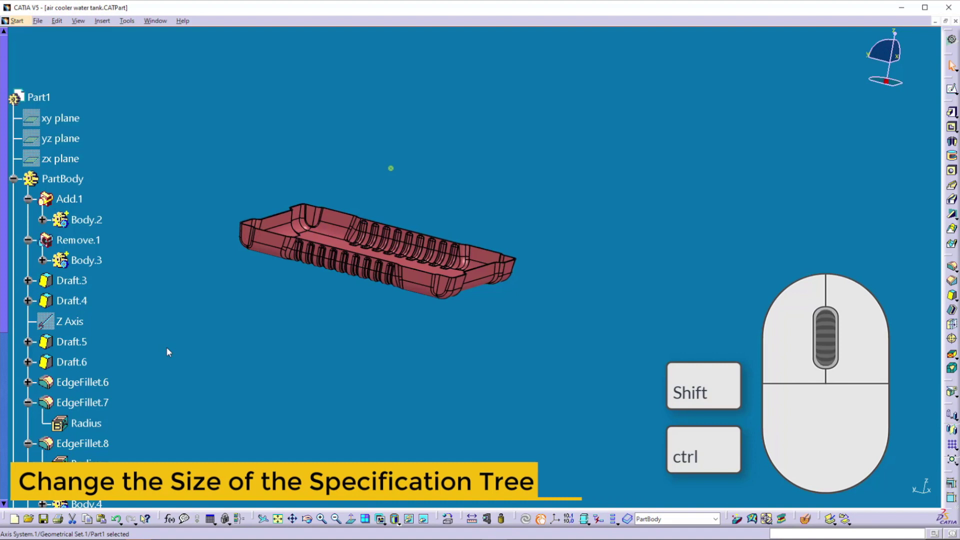
# - Ctrl-scroll to shrink then enlarge the tree, and collapse PartBody
pyautogui.press('ctrl')
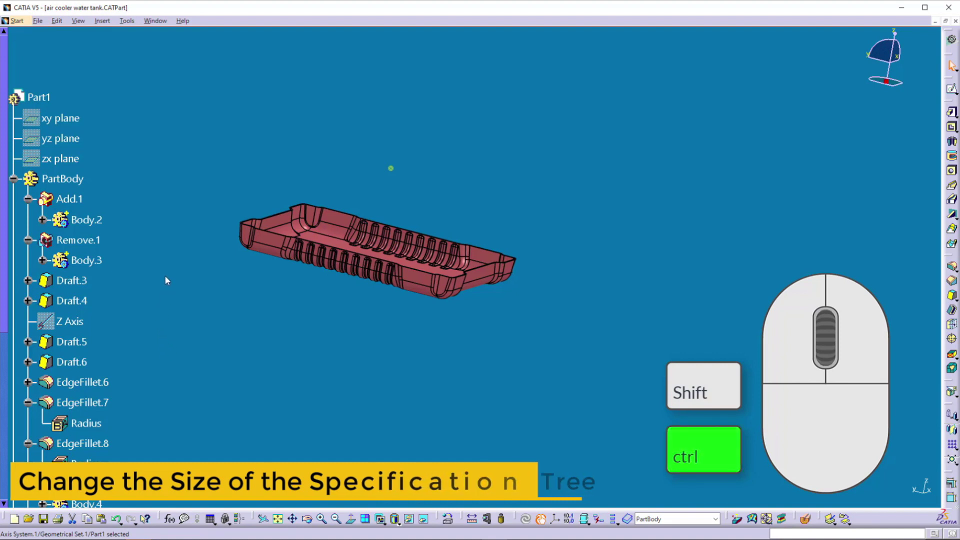
pyautogui.keyDown('ctrl'); pyautogui.scroll(-3, 166, 280); pyautogui.keyUp('ctrl')
pyautogui.keyDown('ctrl'); pyautogui.scroll(-3, 167, 280); pyautogui.keyUp('ctrl')
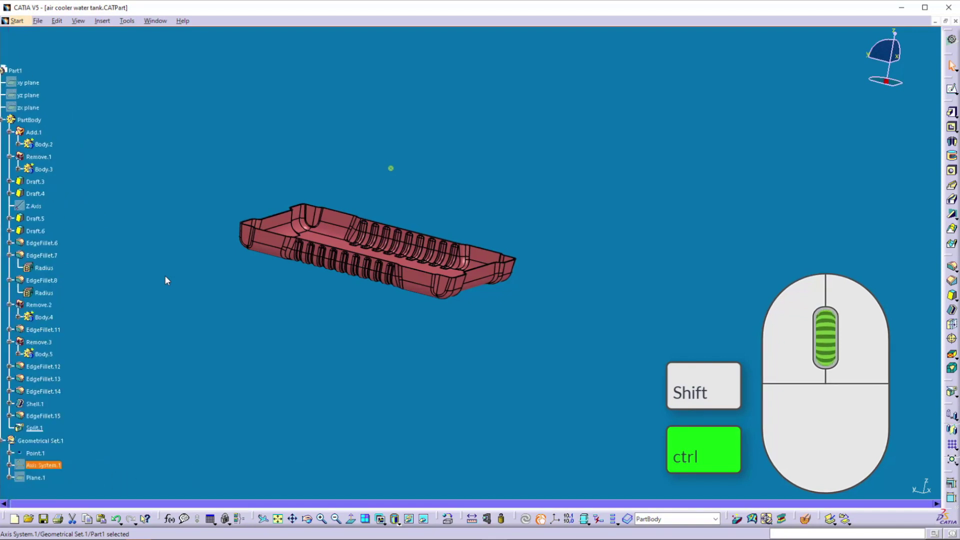
pyautogui.keyDown('ctrl'); pyautogui.scroll(-1, 166, 281); pyautogui.keyUp('ctrl')
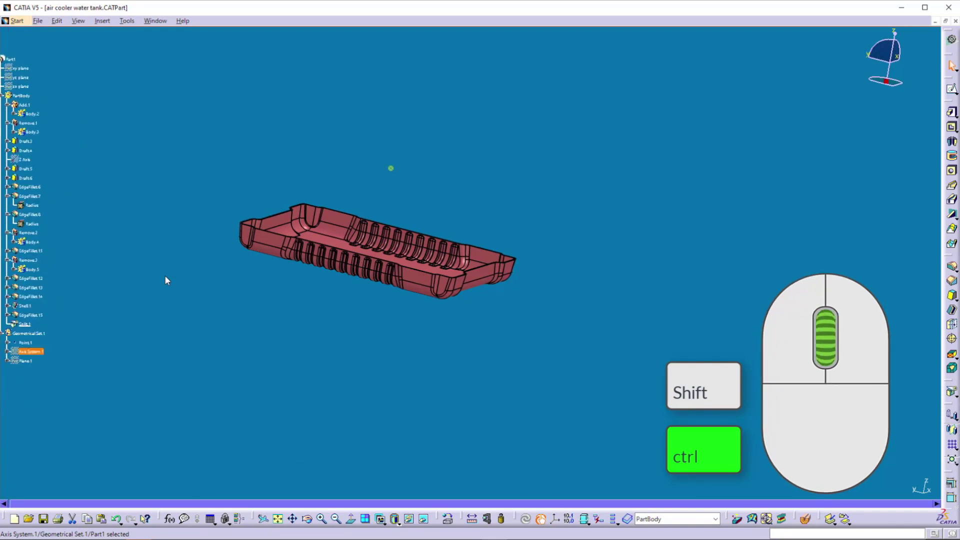
pyautogui.keyDown('ctrl'); pyautogui.scroll(3, 166, 281); pyautogui.keyUp('ctrl')
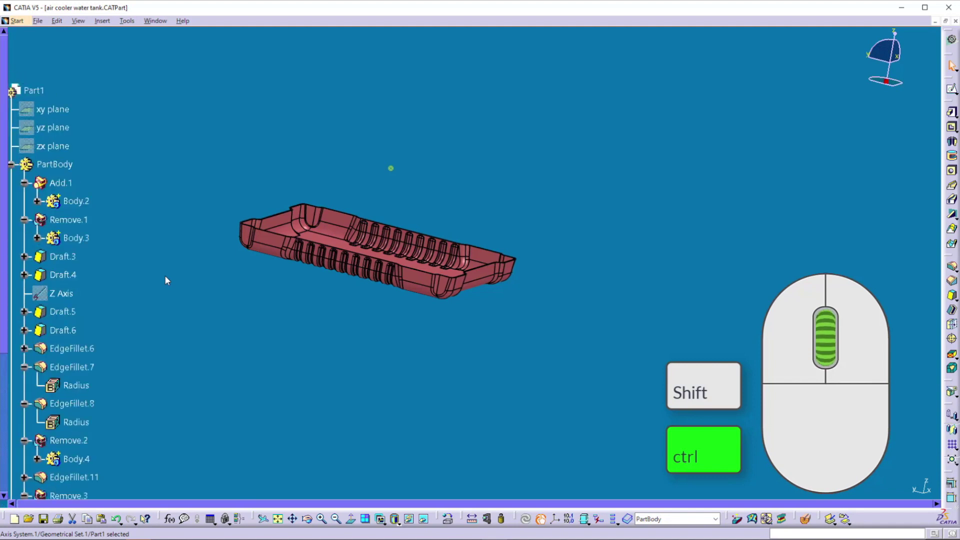
pyautogui.click(11, 166)
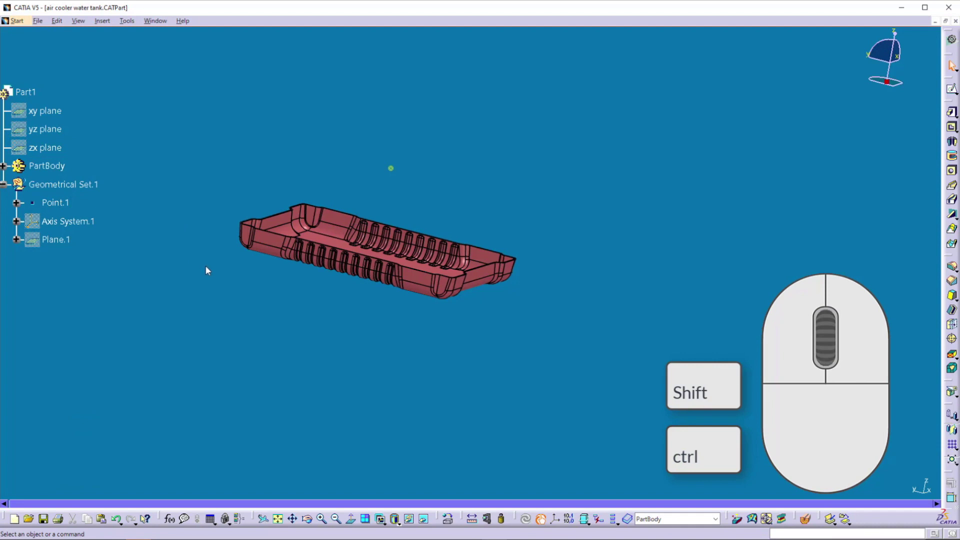
# - Pan the tank toward the upper right, then middle-click a spot on it to recentre
pyautogui.moveTo(225, 275); pyautogui.dragTo(520, 152, button='middle')
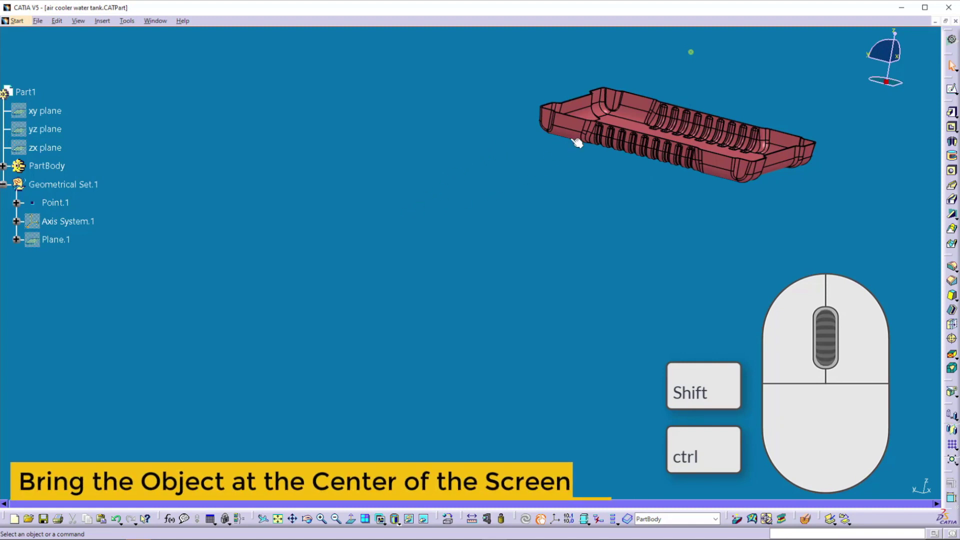
pyautogui.middleClick(617, 125)
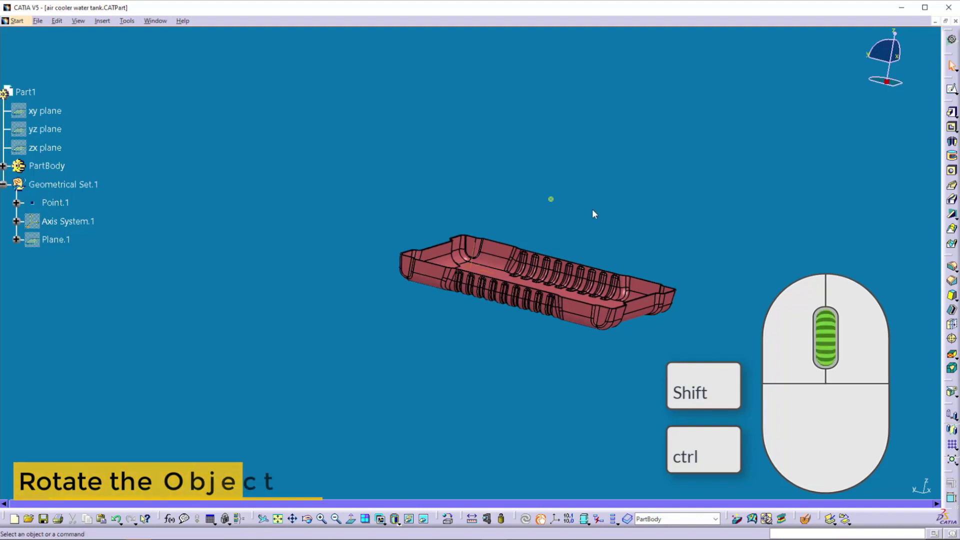
# - Pan and rotate the tank to view other sides, ending tilted and edge-on
pyautogui.moveTo(593, 209); pyautogui.dragTo(391, 116, button='middle')
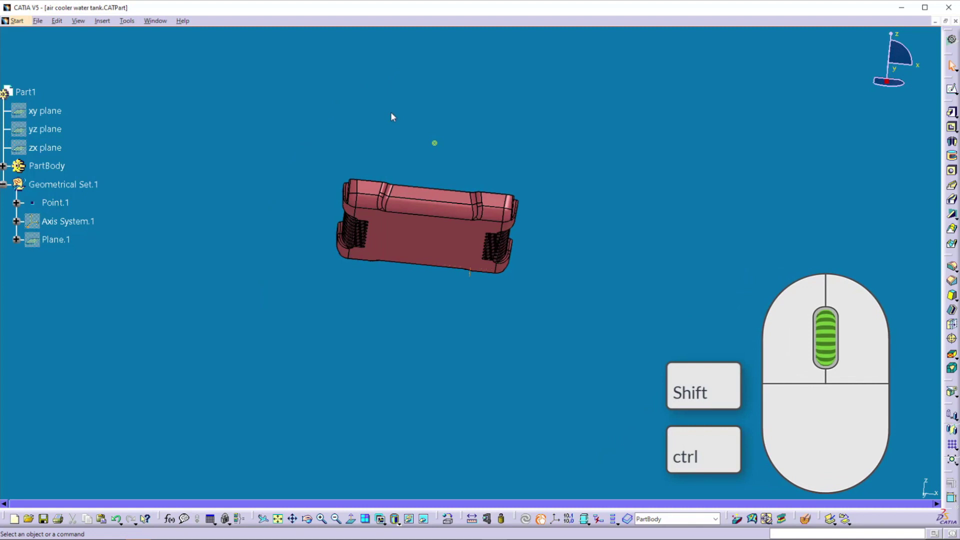
pyautogui.keyDown('ctrl'); pyautogui.moveTo(391, 115); pyautogui.dragTo(434, 322, button='middle'); pyautogui.keyUp('ctrl')
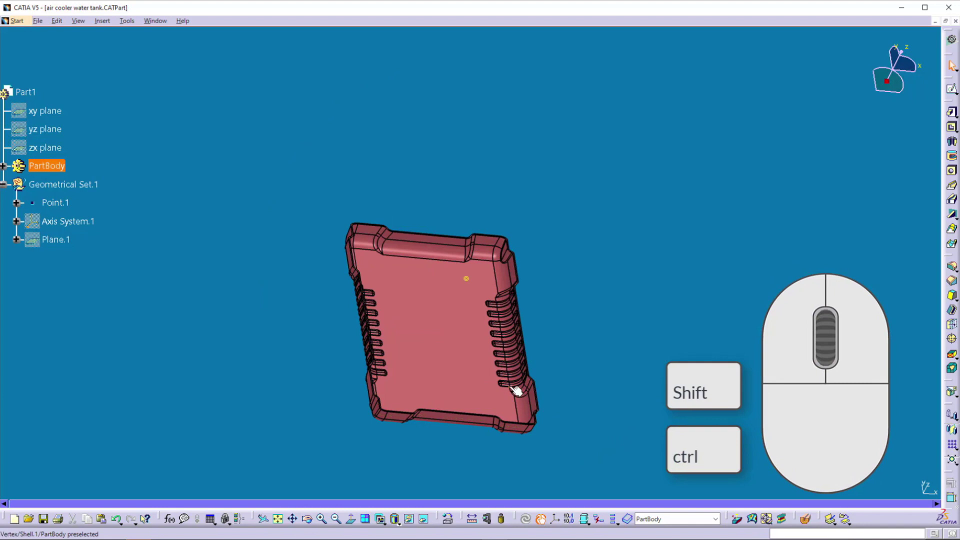
pyautogui.moveTo(517, 391); pyautogui.dragTo(511, 390, button='middle')
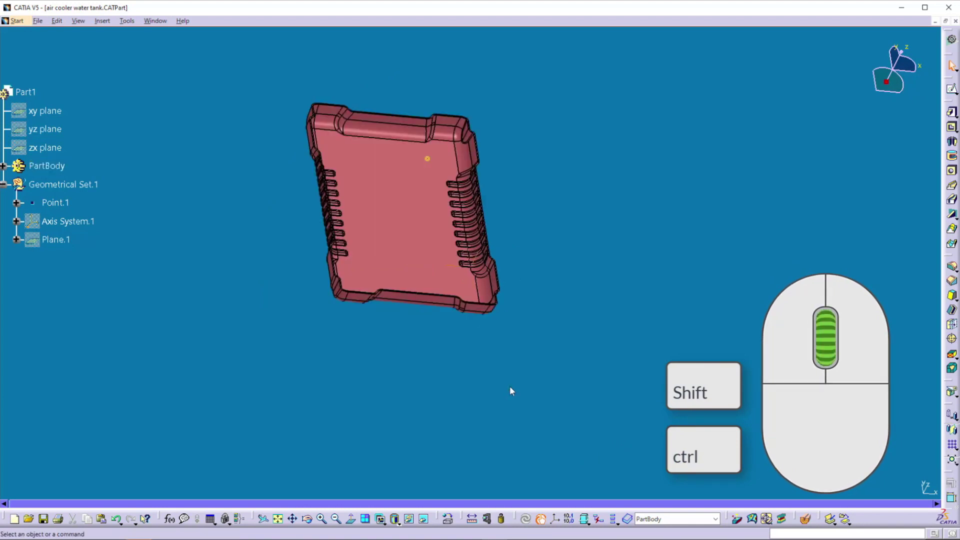
pyautogui.moveTo(509, 387); pyautogui.dragTo(509, 385, button='middle')
pyautogui.moveTo(509, 386); pyautogui.dragTo(509, 386, button='right')
pyautogui.moveTo(509, 386); pyautogui.dragTo(509, 386, button='middle')
pyautogui.moveTo(509, 386); pyautogui.dragTo(509, 386, button='right')
pyautogui.moveTo(509, 386); pyautogui.dragTo(509, 386, button='middle')
pyautogui.moveTo(510, 386); pyautogui.dragTo(510, 386, button='right')
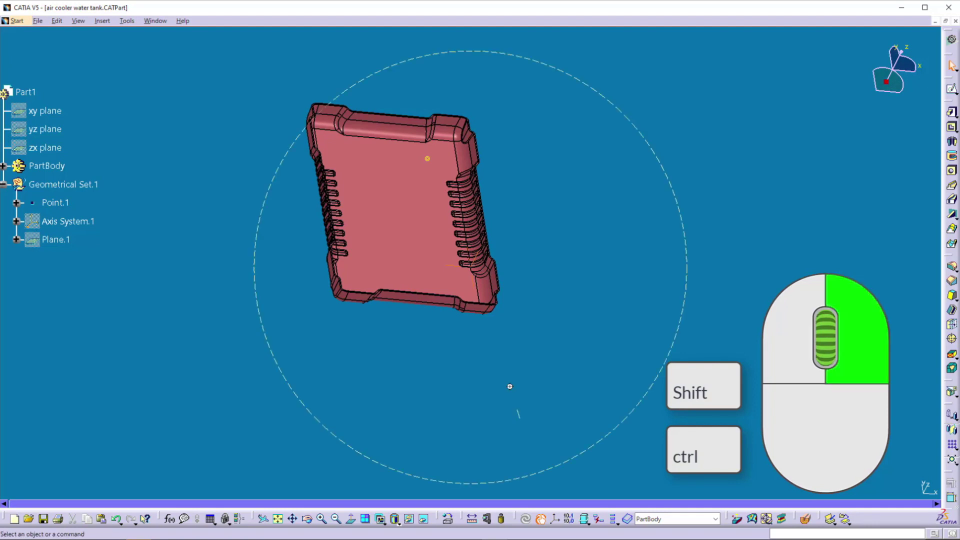
pyautogui.moveTo(509, 386); pyautogui.dragTo(462, 365, button='middle')
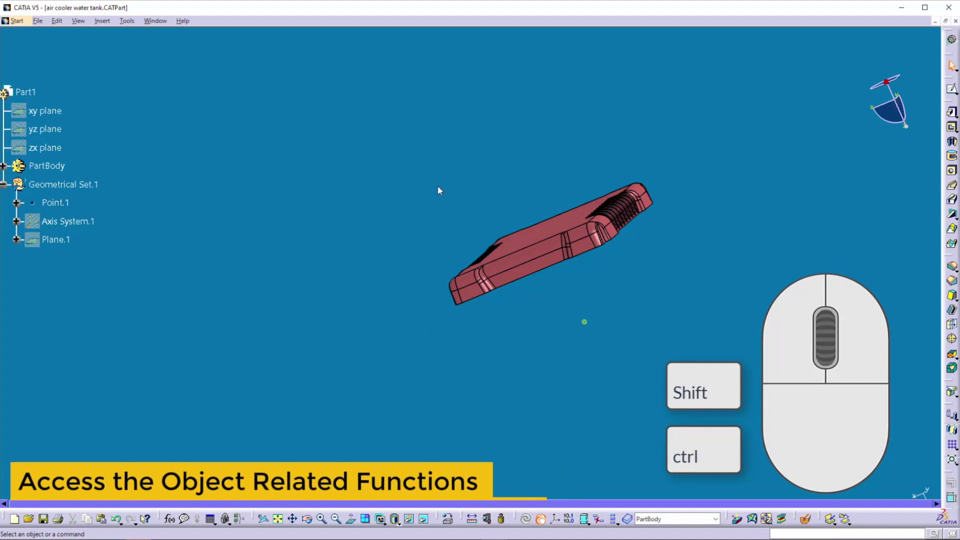
# - Use Center graph on a tank face to reveal Pad.1 under Body.2, then pan up-right
pyautogui.rightClick(522, 239)
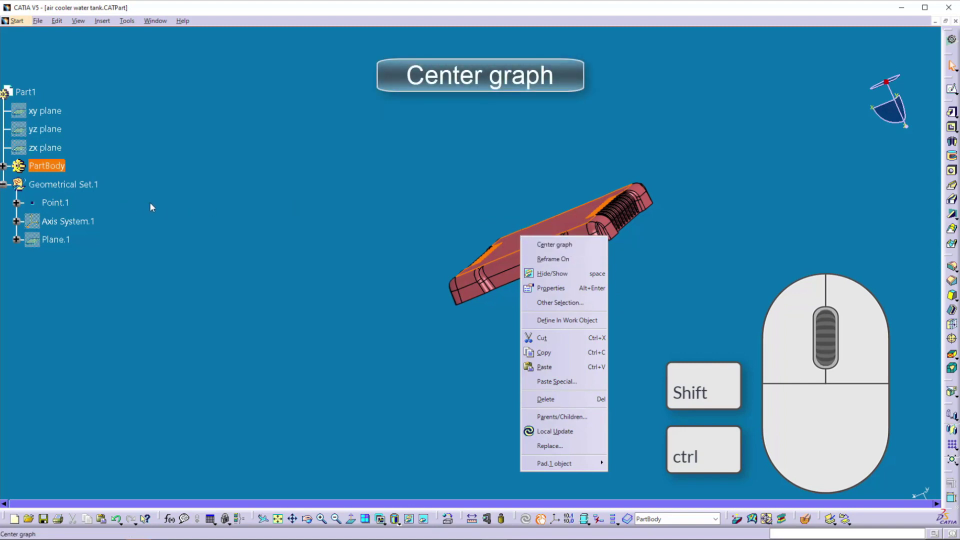
pyautogui.click(557, 245)
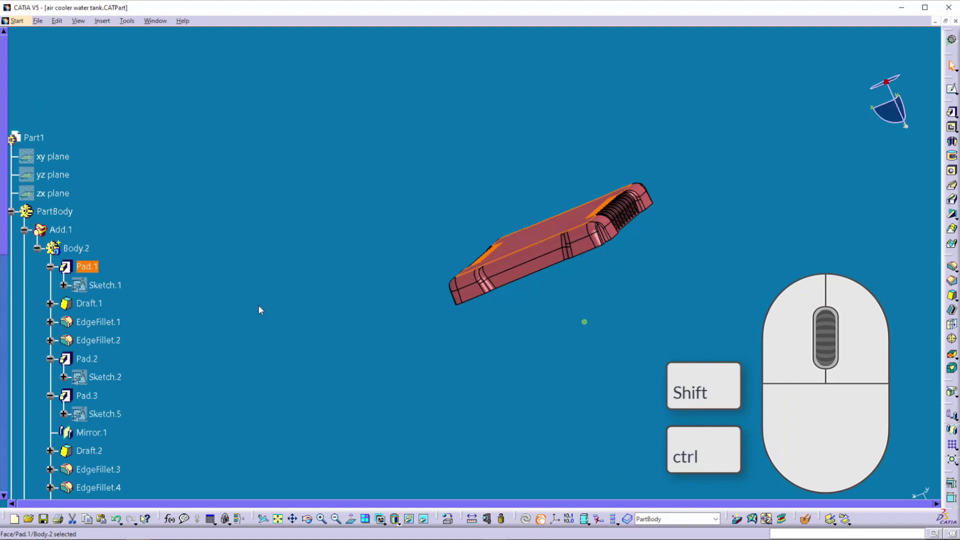
pyautogui.moveTo(292, 300); pyautogui.dragTo(413, 151, button='middle')
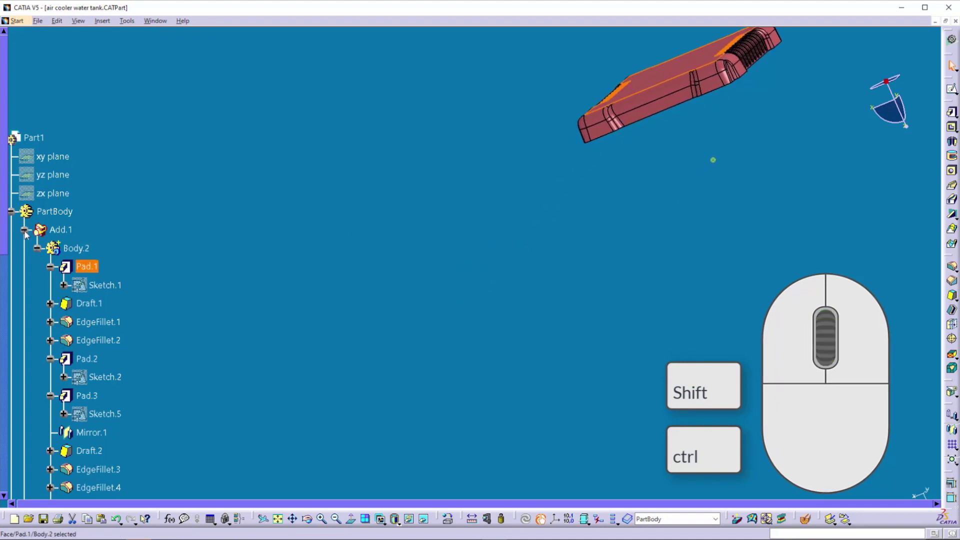
# - Collapse PartBody and apply Reframe On to Point.1 from its context menu
pyautogui.click(11, 212)
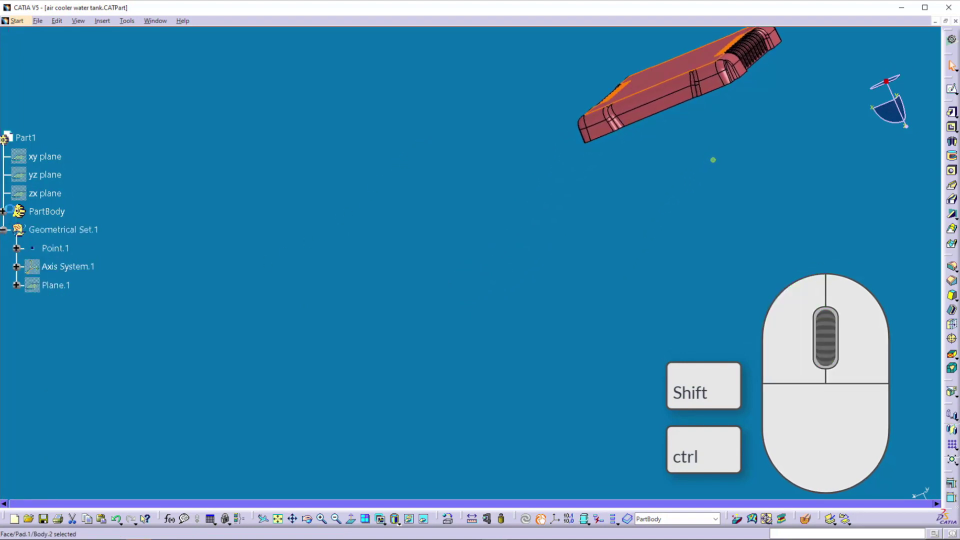
pyautogui.rightClick(54, 248)
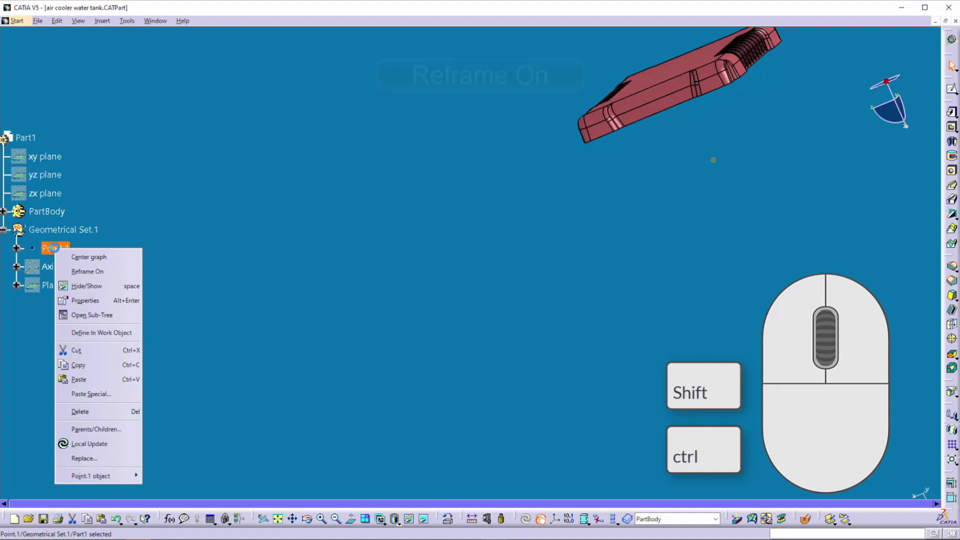
pyautogui.click(74, 271)
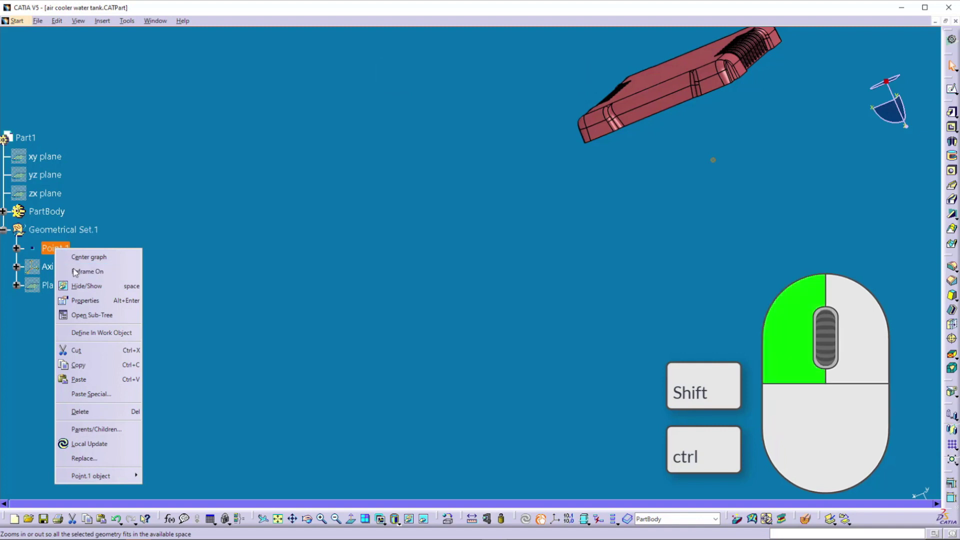